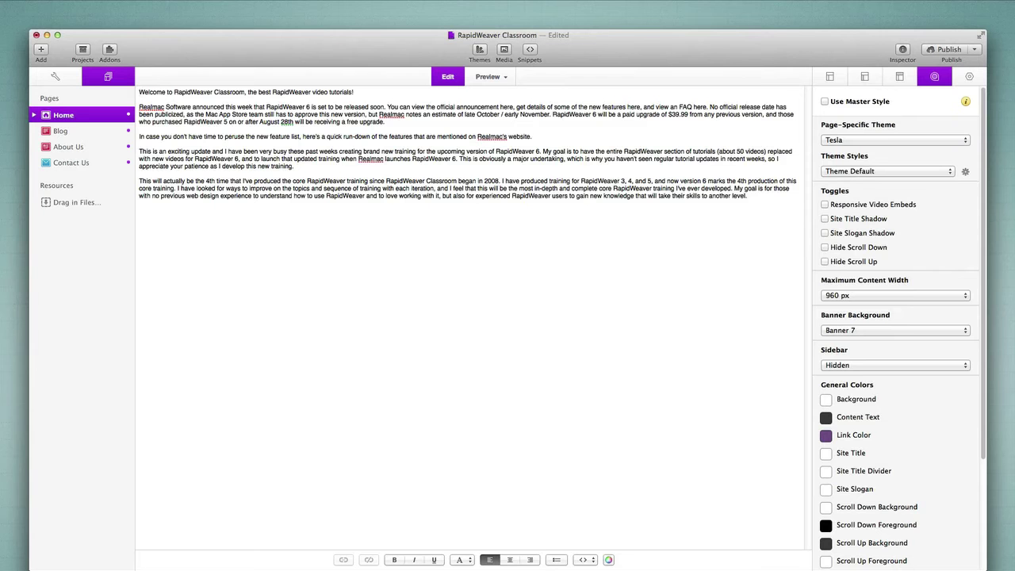
# Insert a blank line above the 'Welcome' sentence at the top of the Home page text.
pyautogui.press('Return')
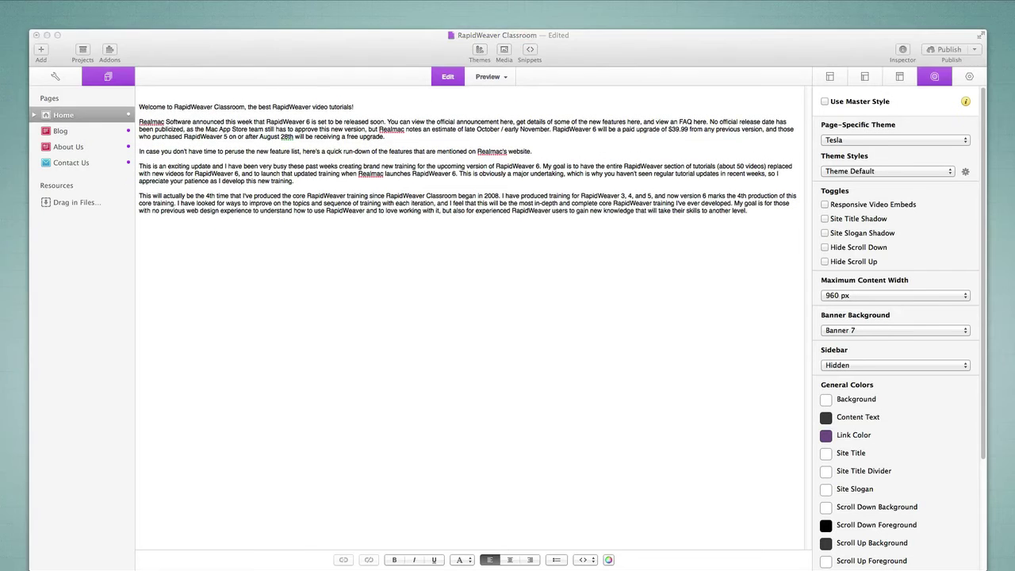
# Drop the tree image from Finder onto the empty first line of the Home page, then deselect it.
pyautogui.moveTo(765, 168); pyautogui.dragTo(155, 97)
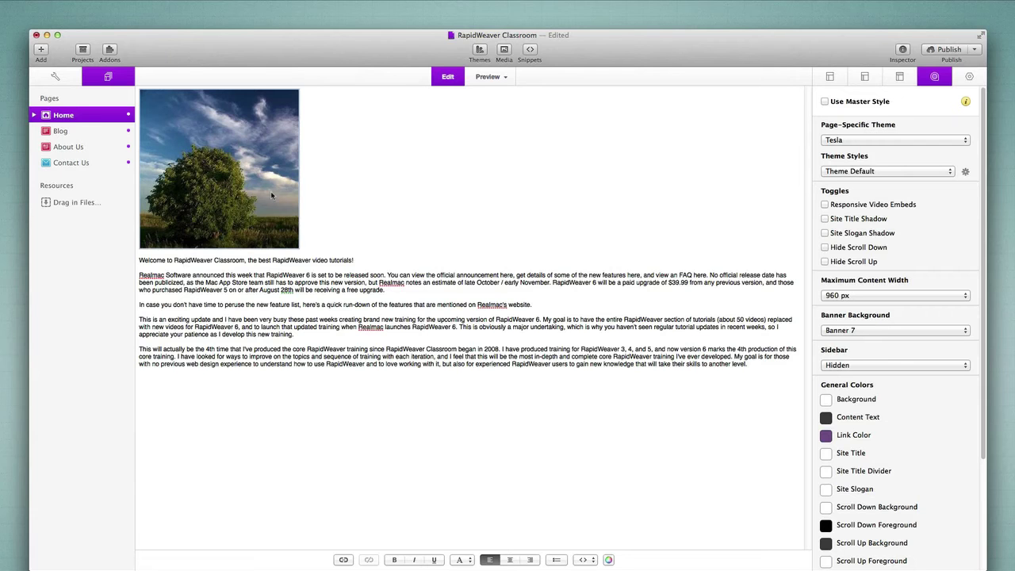
pyautogui.click(271, 195)
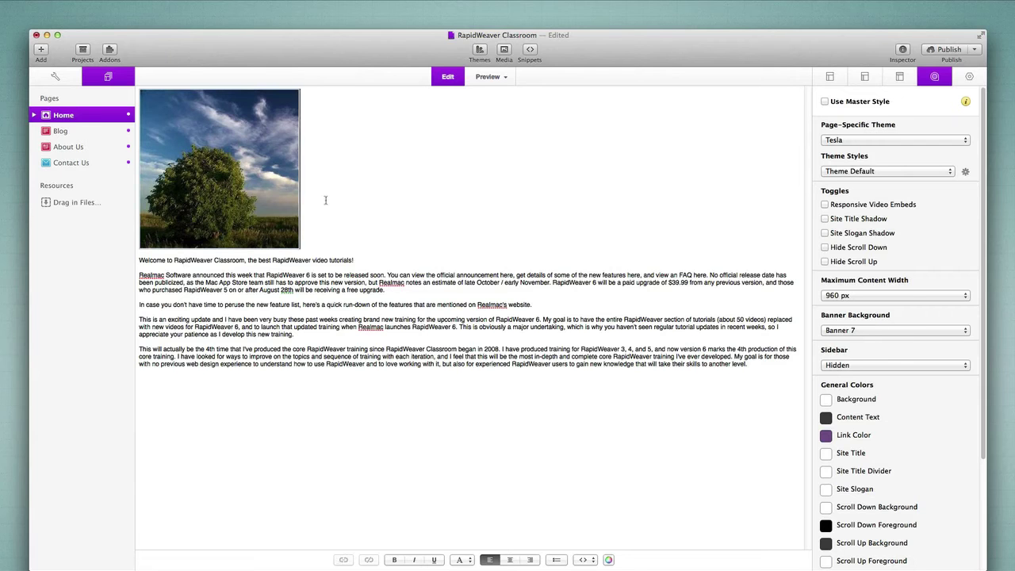
# Preview the Home page and scroll past the banner to the tree photo above the welcome sentence.
pyautogui.click(487, 78)
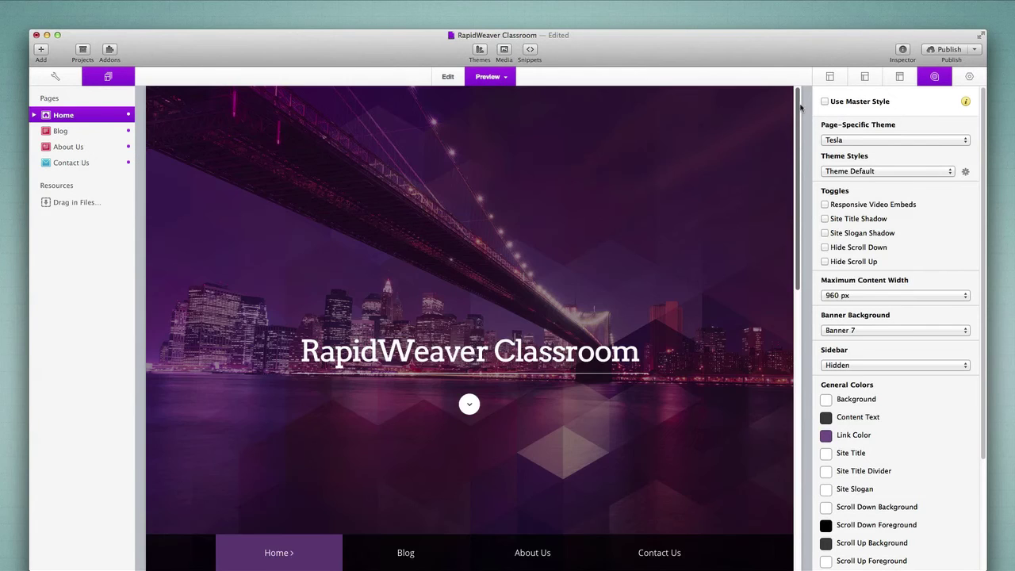
pyautogui.moveTo(800, 108); pyautogui.dragTo(790, 325)
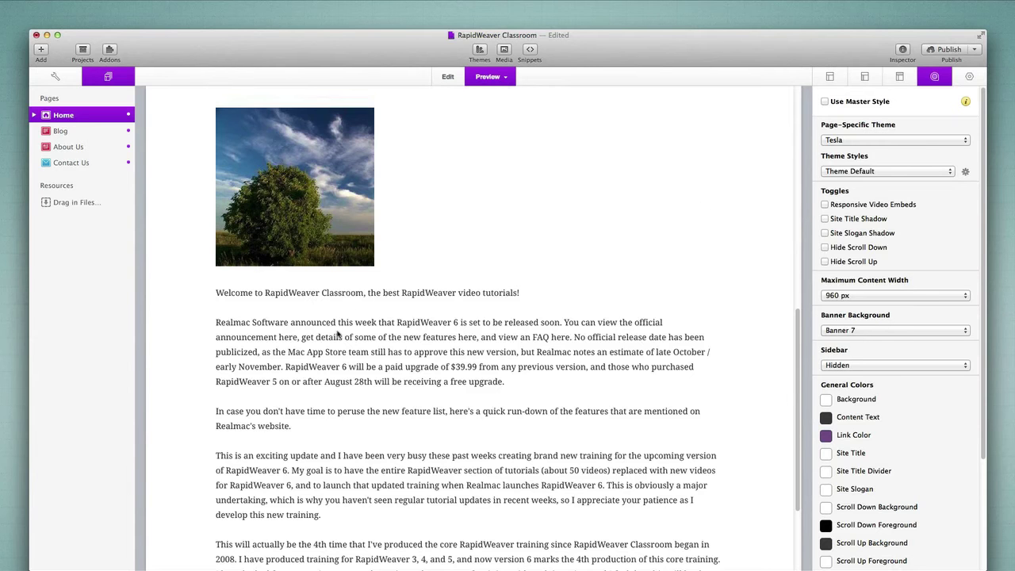
# Right-align the tree photo with the Align Right button in the Edit view.
pyautogui.click(447, 77)
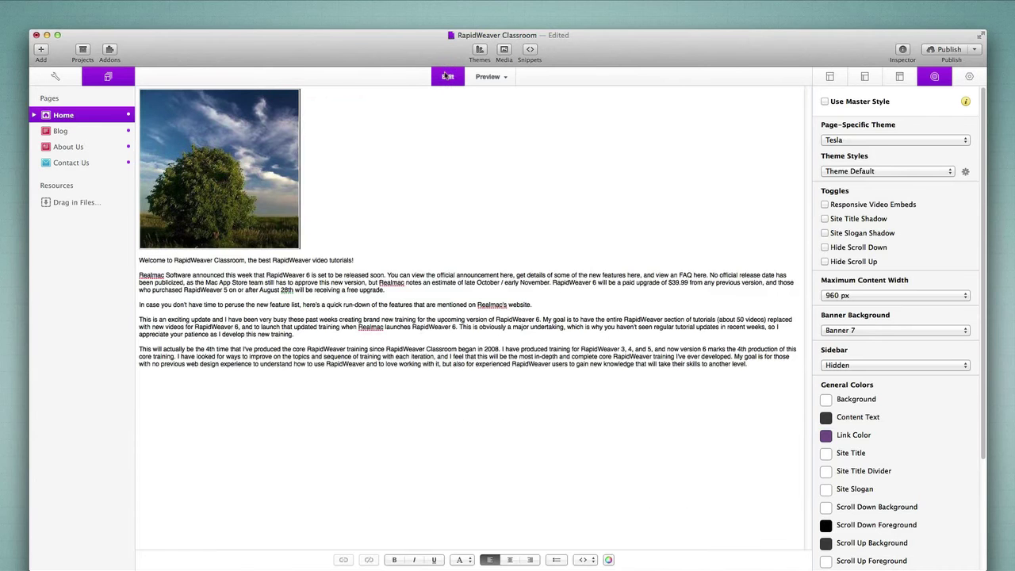
pyautogui.click(239, 157)
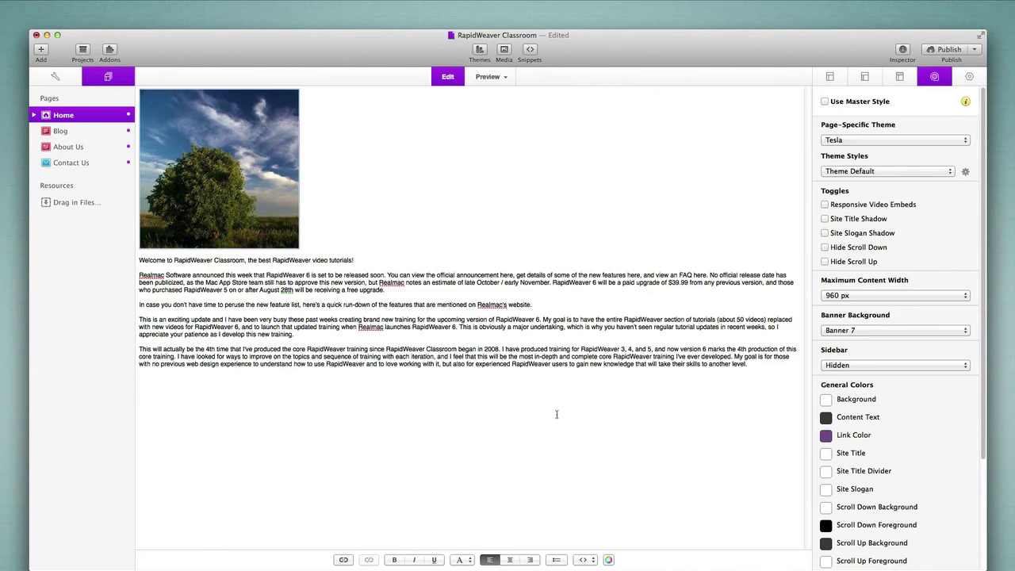
pyautogui.click(529, 560)
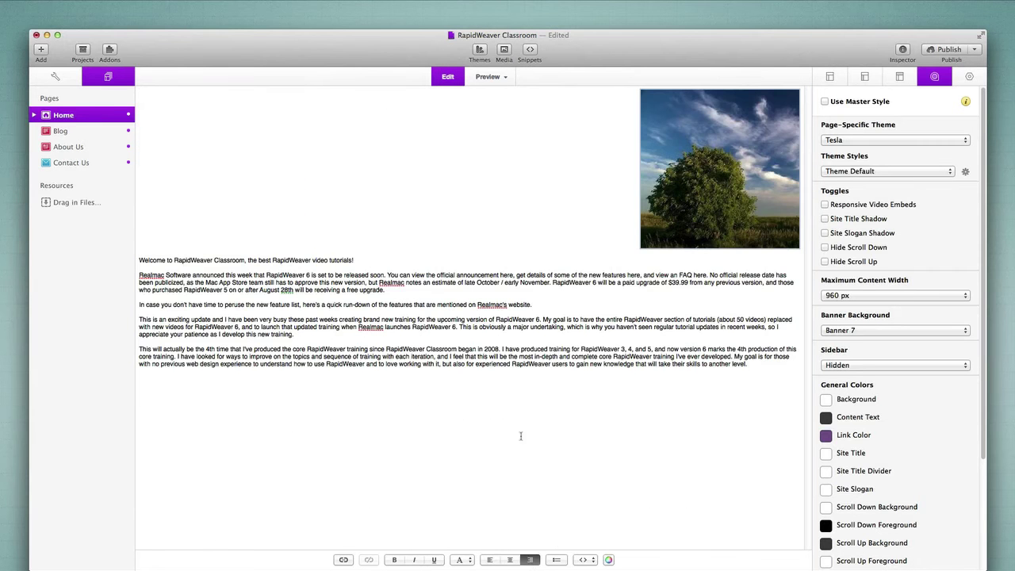
# Preview the Home page and scroll through it to check the right-aligned photo.
pyautogui.click(487, 76)
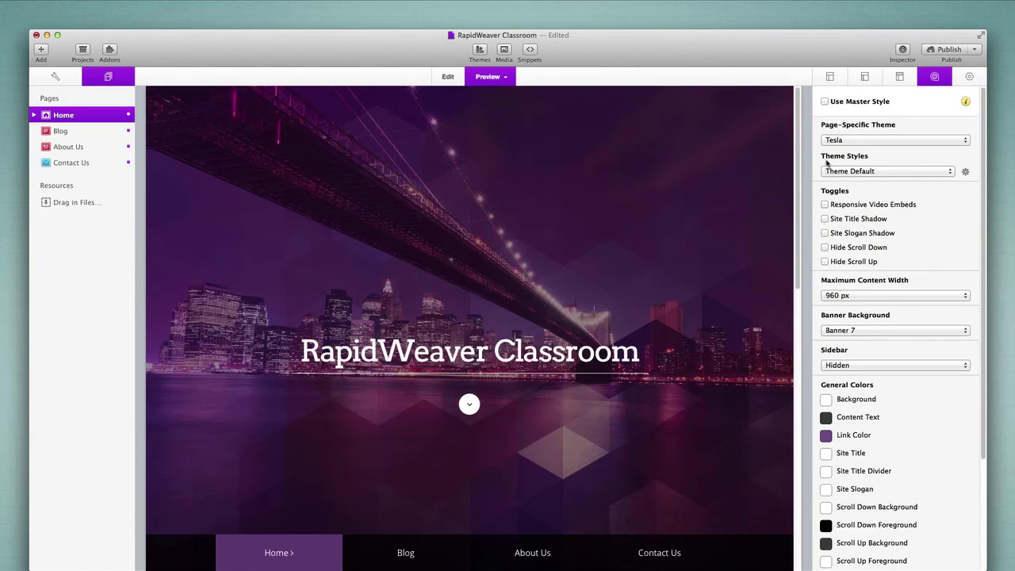
pyautogui.scroll(-10, 785, 335)
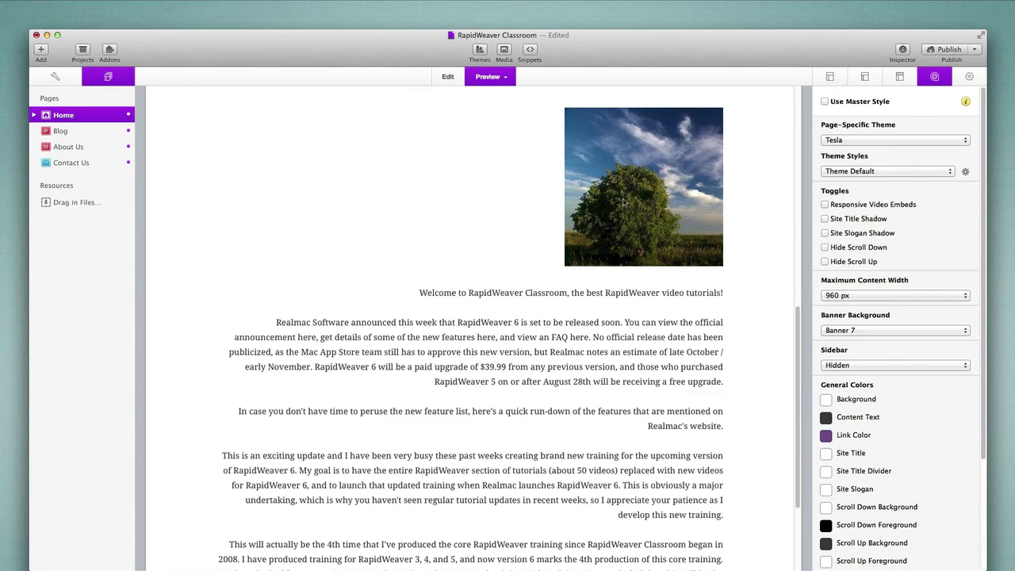
pyautogui.scroll(-5, 497, 371)
pyautogui.scroll(8, 497, 371)
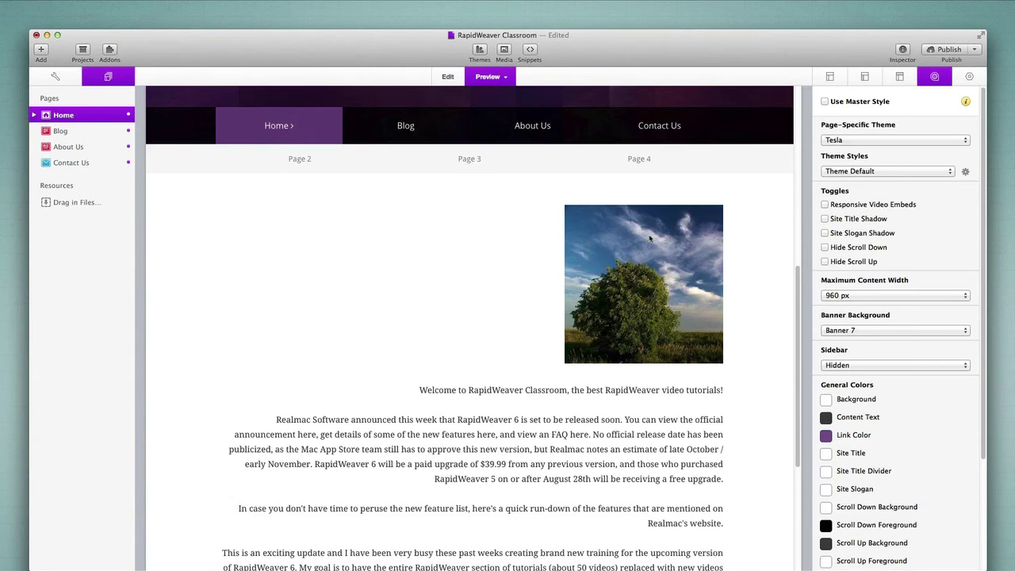
# Set the tree photo back to Align Left in the editor and reselect it.
pyautogui.click(454, 77)
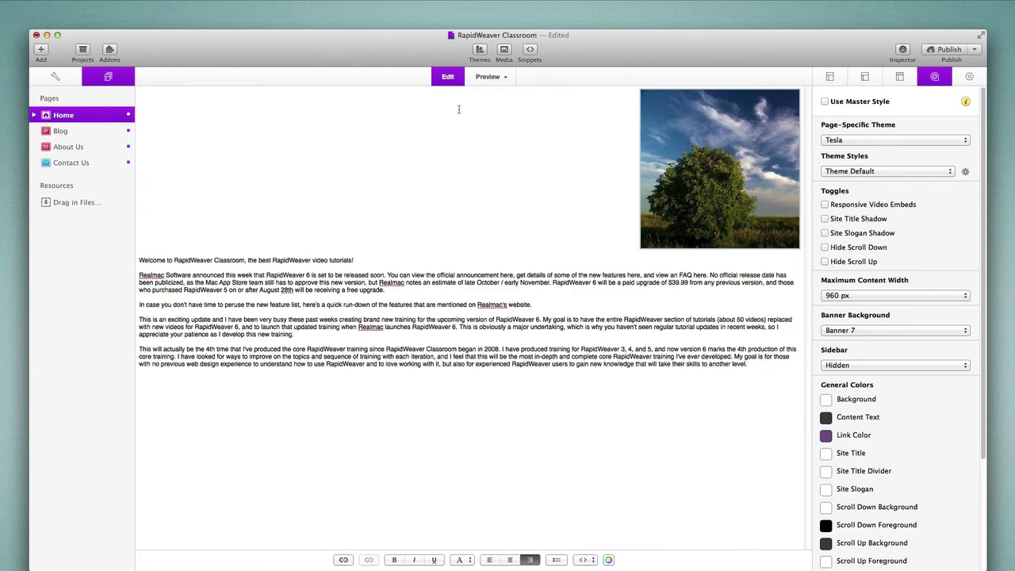
pyautogui.click(490, 559)
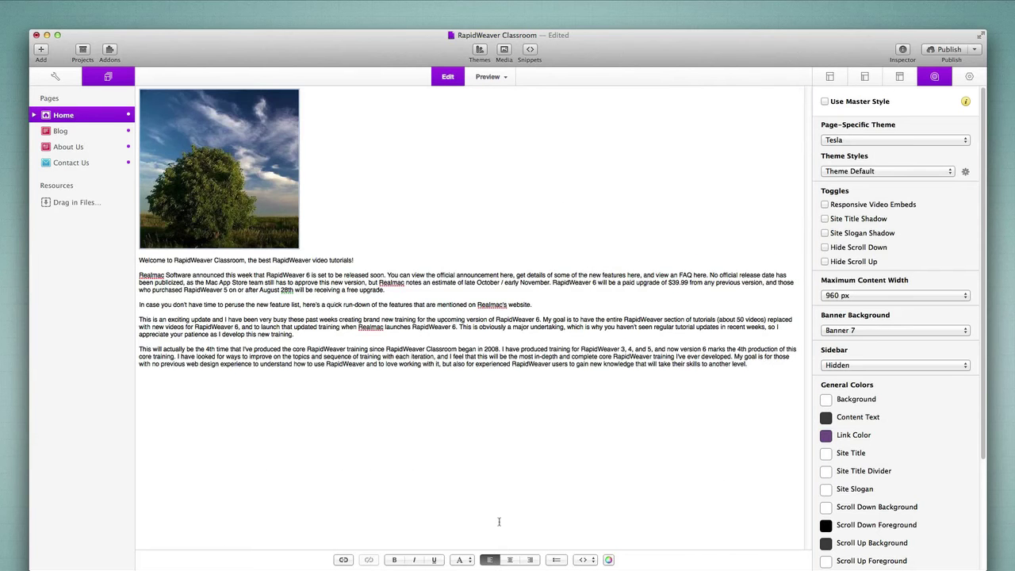
pyautogui.click(344, 183)
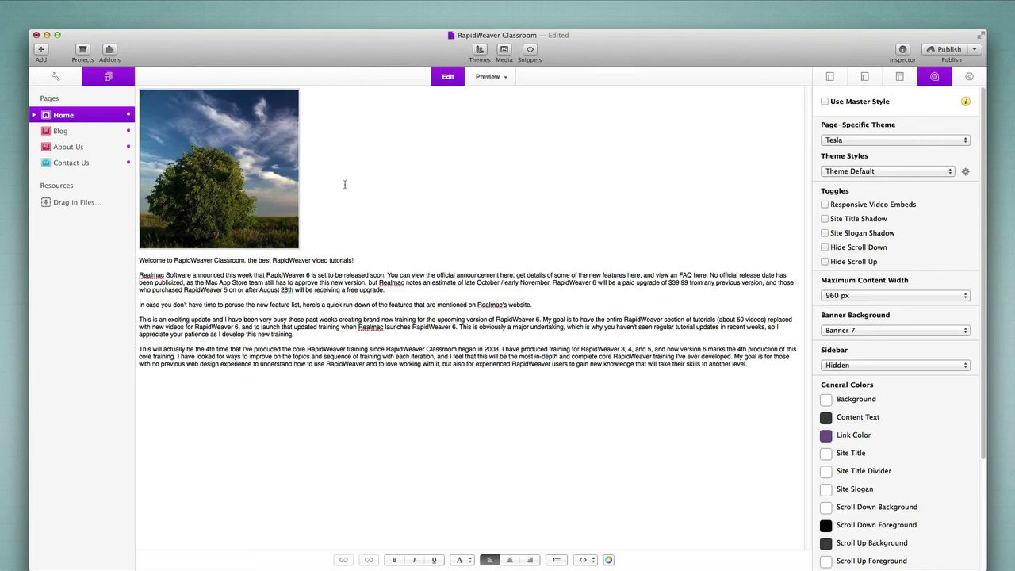
pyautogui.click(230, 141)
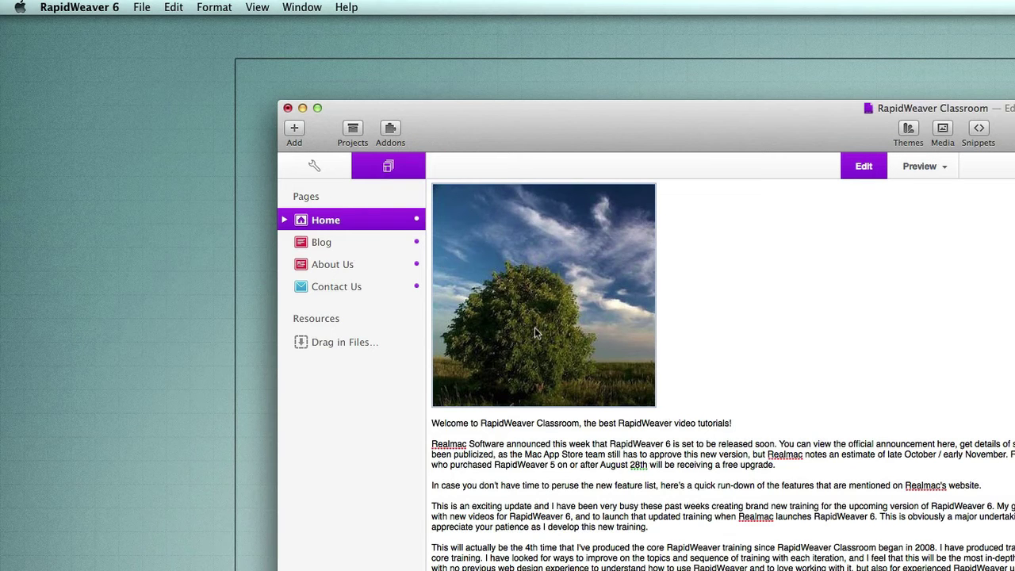
# Apply HTML image alignment to the selected tree photo from the Format menu.
pyautogui.click(213, 7)
pyautogui.moveTo(264, 262)
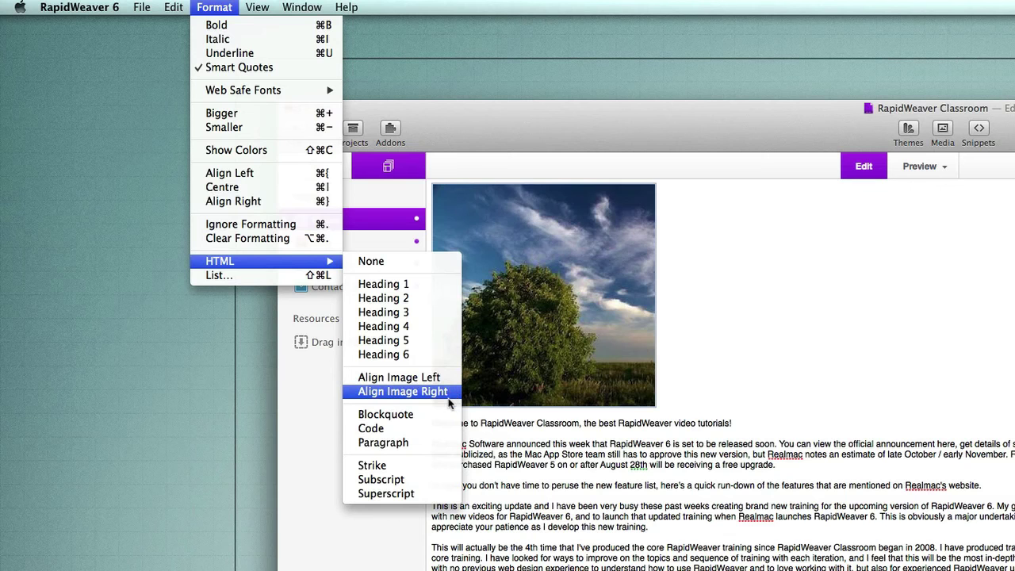
pyautogui.click(403, 394)
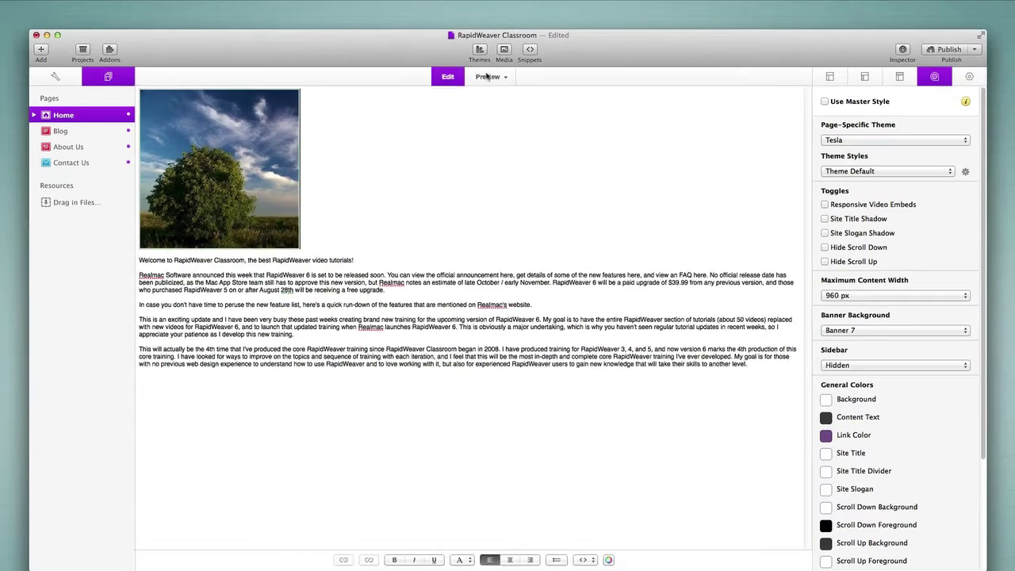
# Preview the Home page and highlight the welcome line to see how it sits beside the photo.
pyautogui.click(487, 76)
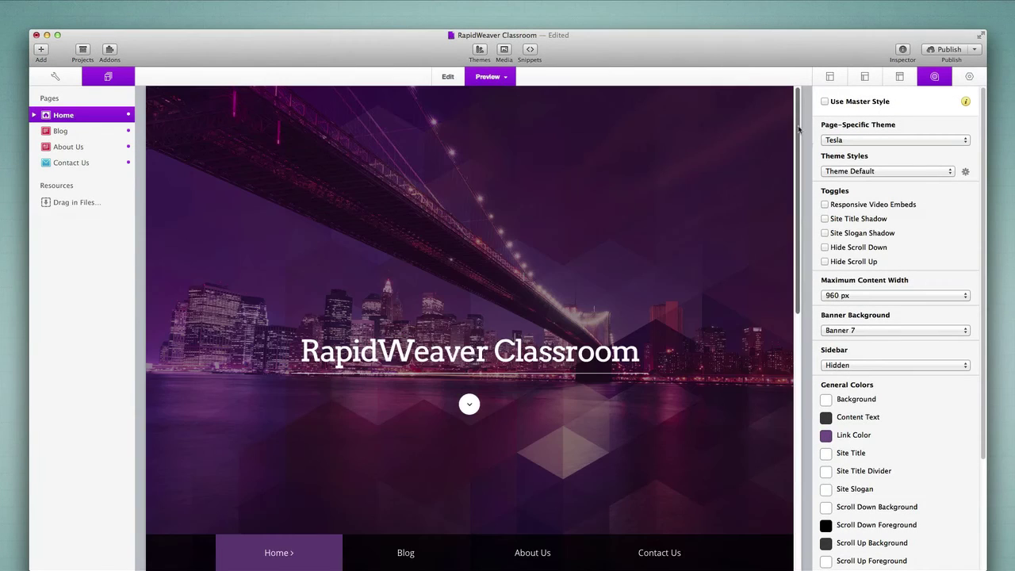
pyautogui.moveTo(796, 126); pyautogui.dragTo(794, 346)
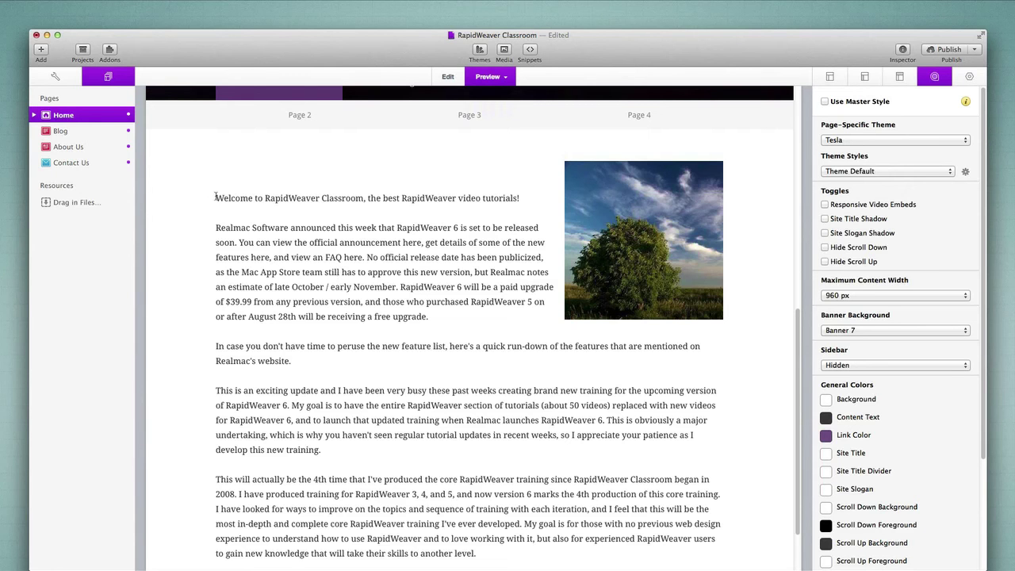
pyautogui.moveTo(214, 198); pyautogui.dragTo(367, 207)
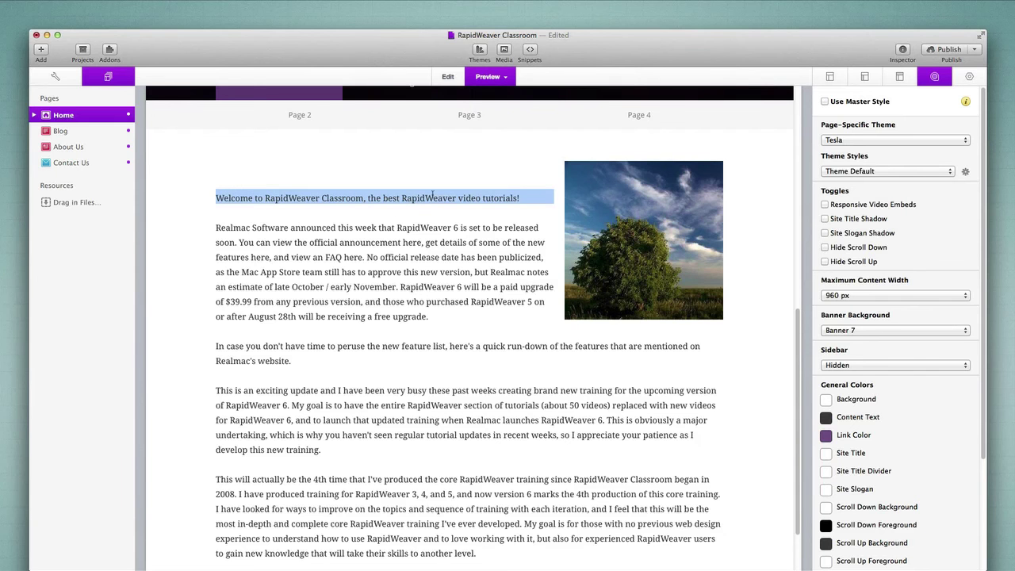
pyautogui.click(501, 167)
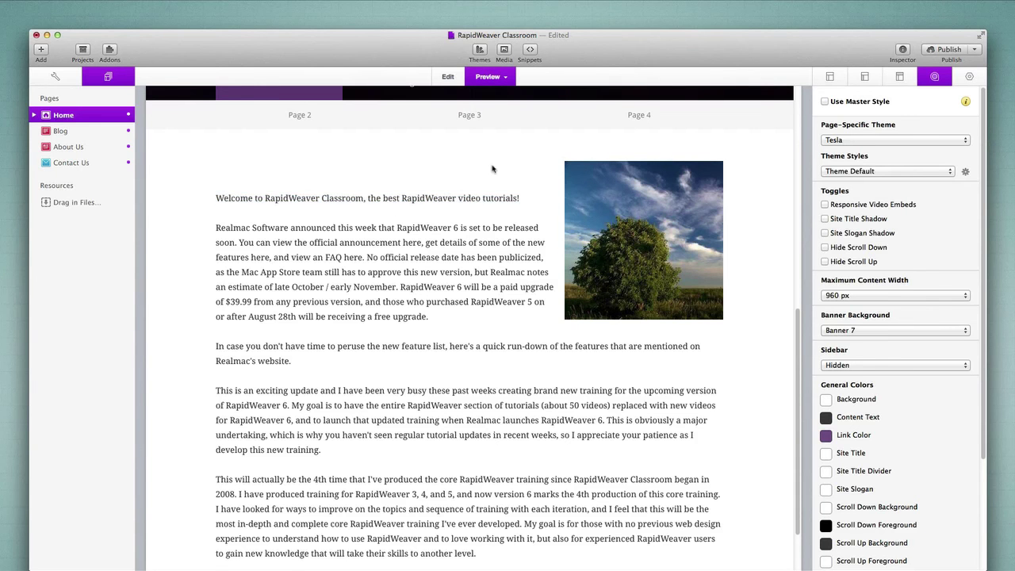
# Delete the two line breaks so the welcome line follows the photo directly, then preview it.
pyautogui.click(447, 77)
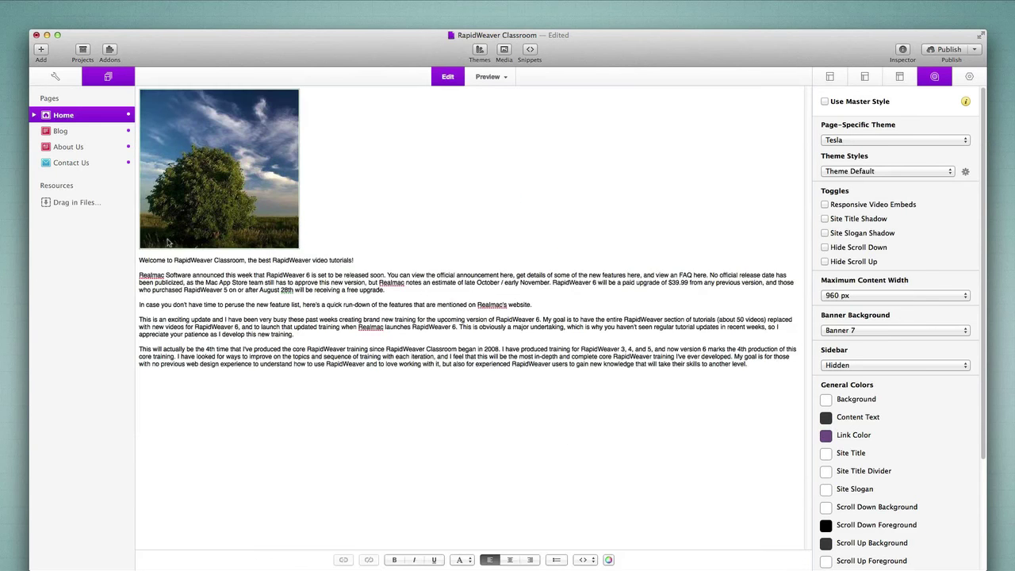
pyautogui.click(139, 260)
pyautogui.press('BackSpace')
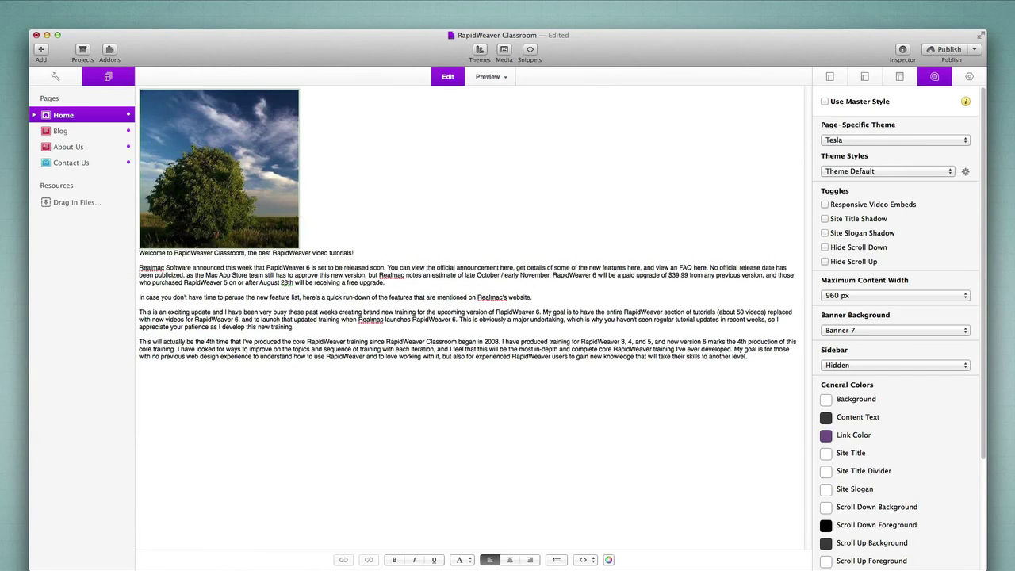
pyautogui.press('BackSpace')
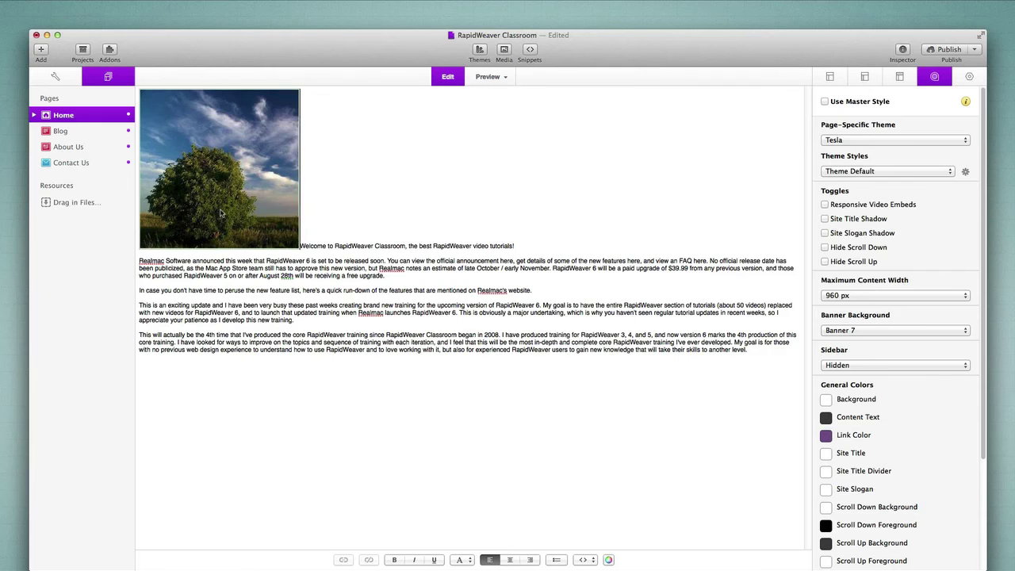
pyautogui.click(487, 76)
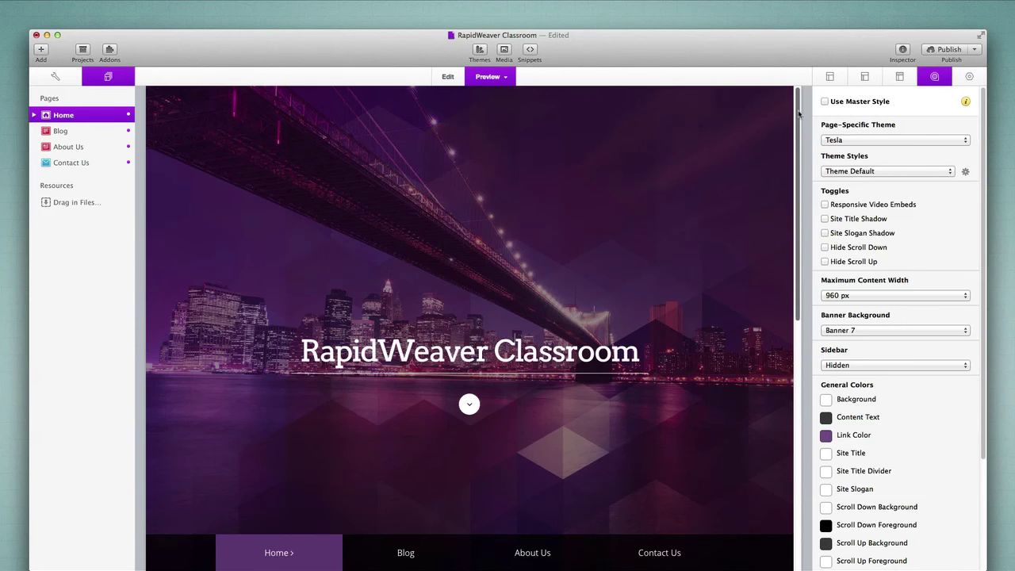
pyautogui.moveTo(800, 115); pyautogui.dragTo(801, 343)
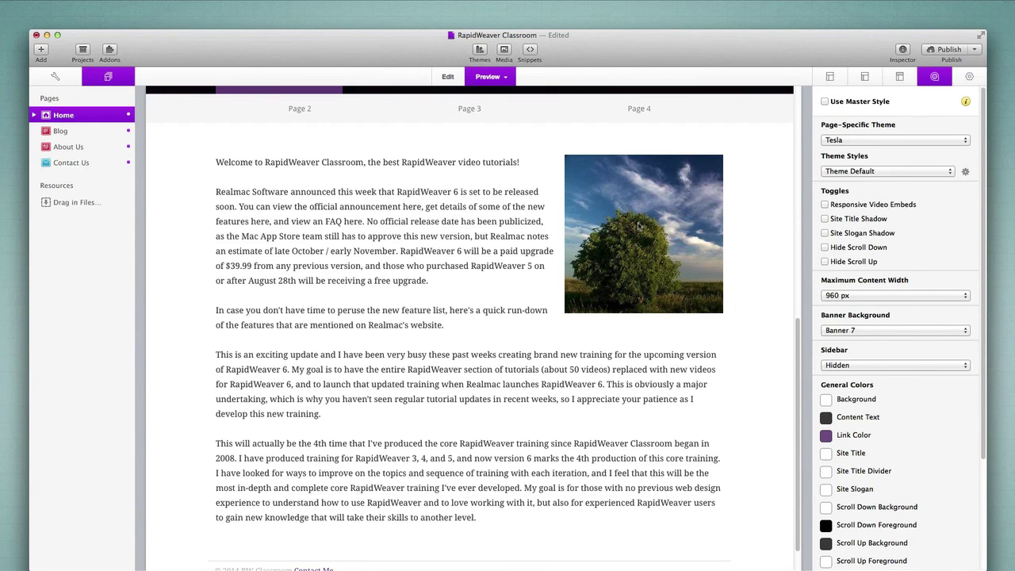
# Apply Format > HTML > Align Image Left to the tree photo.
pyautogui.click(444, 76)
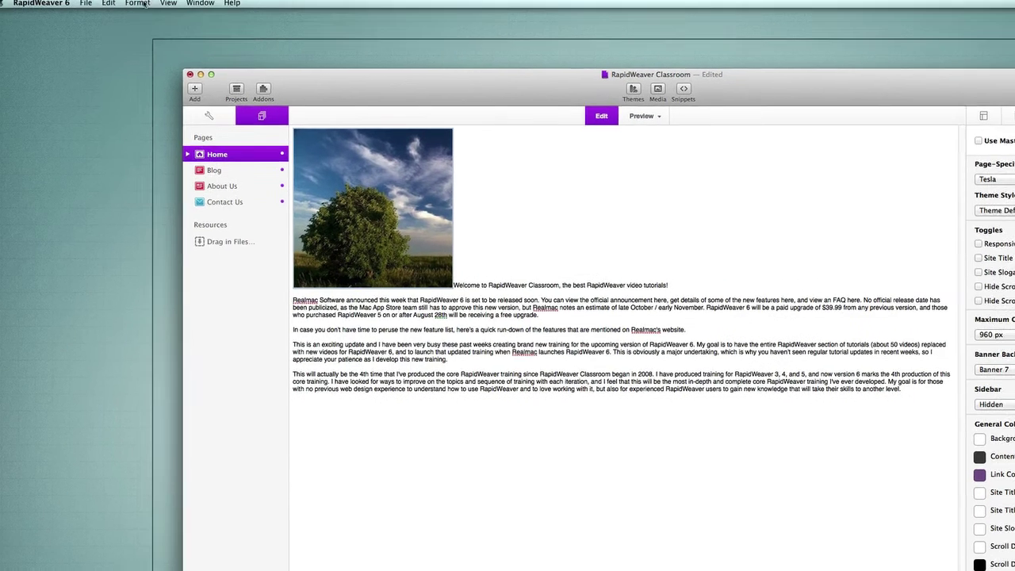
pyautogui.click(0, 0)
pyautogui.moveTo(190, 187)
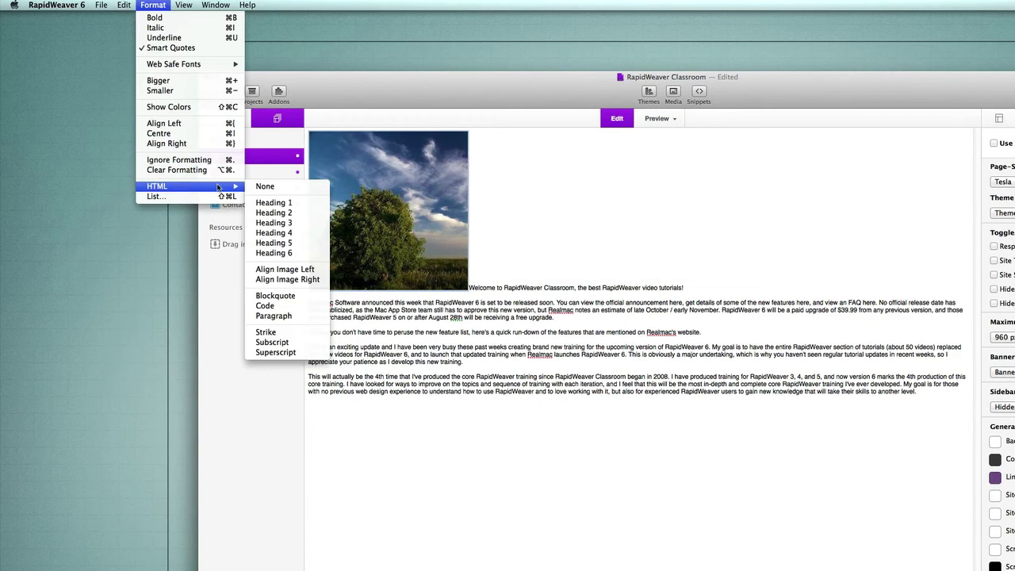
pyautogui.click(303, 270)
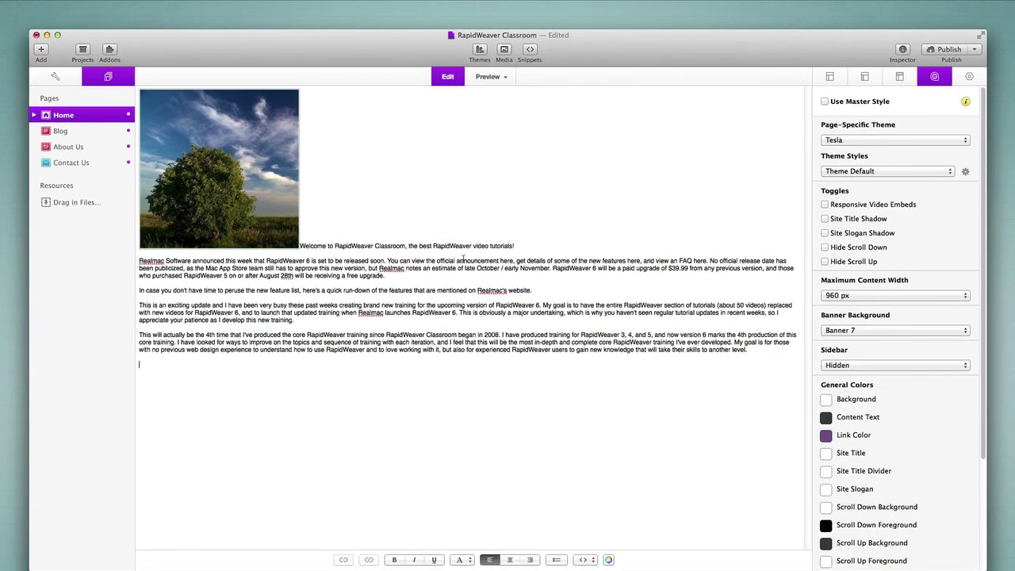
# Preview the Home page and scroll through the article wrapping beside the left-aligned tree photo.
pyautogui.click(656, 118)
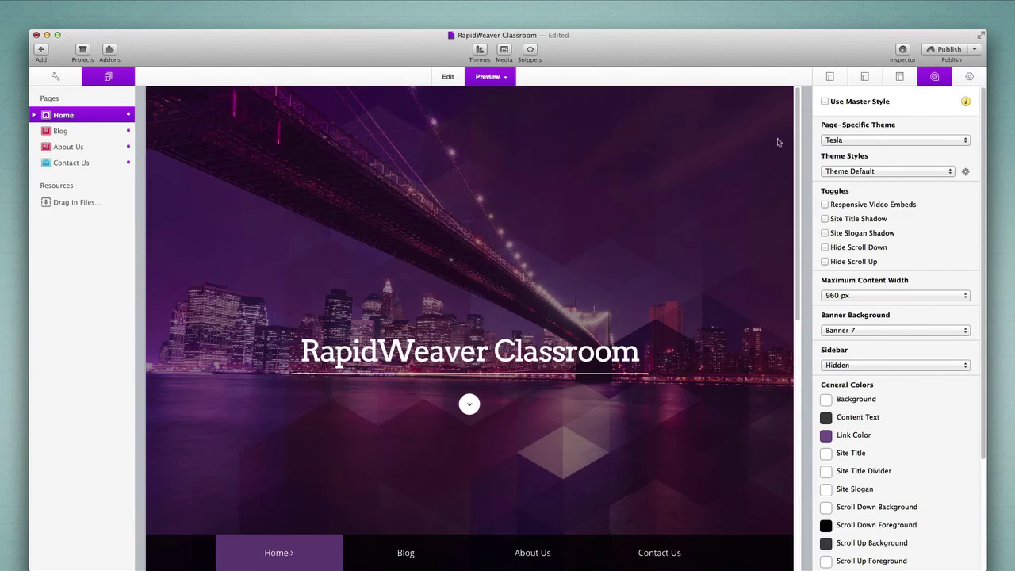
pyautogui.scroll(-5, 785, 289)
pyautogui.scroll(-5, 810, 289)
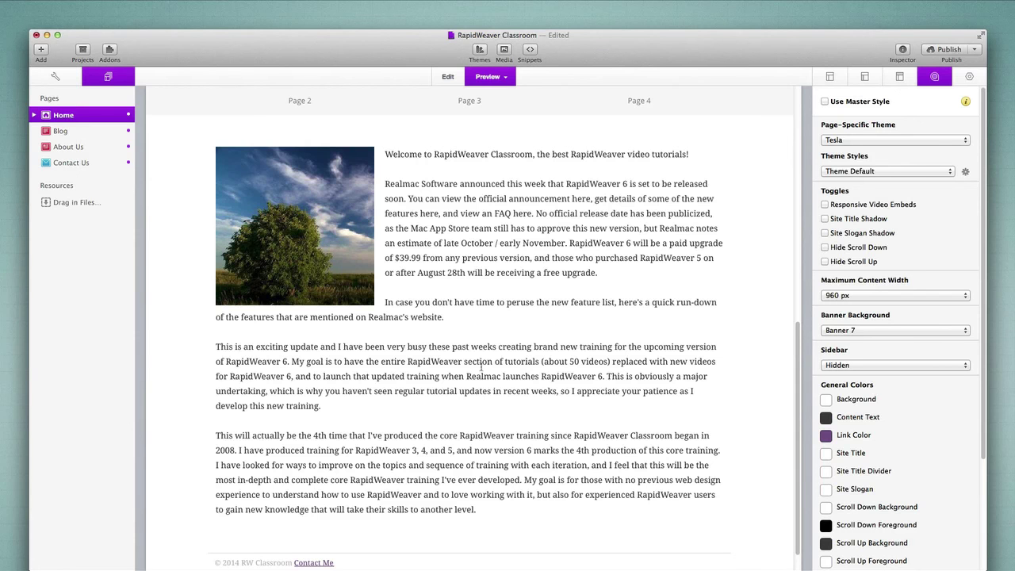
pyautogui.scroll(3, 351, 278)
pyautogui.scroll(2, 482, 365)
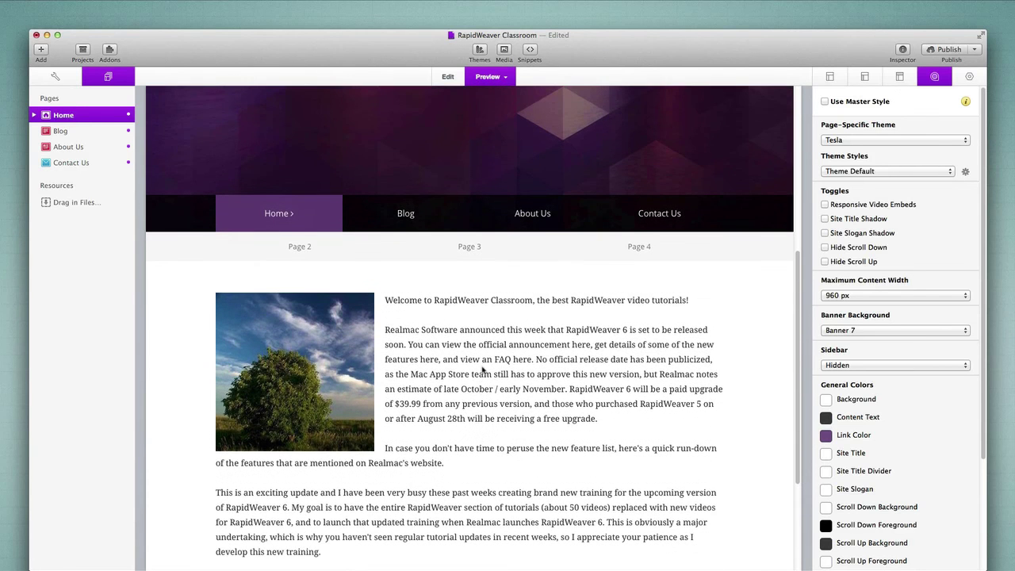